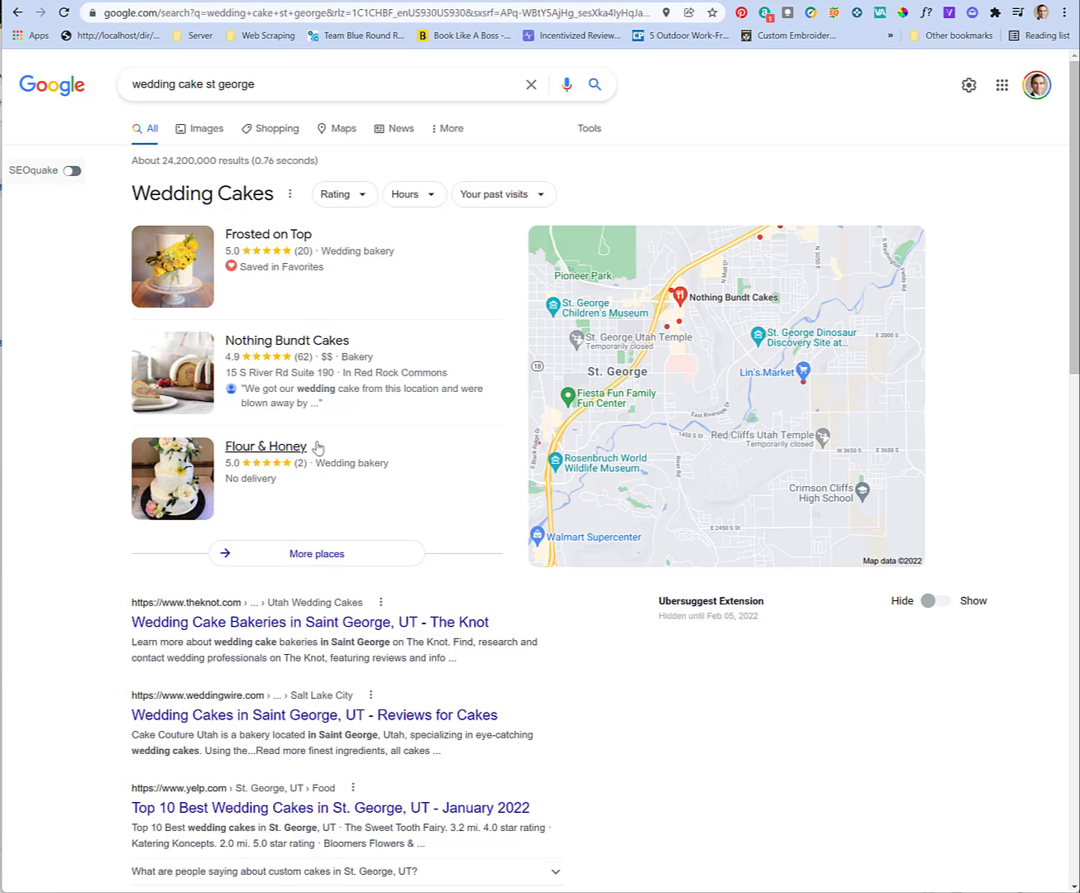
- Open the full list of local places for the wedding cake search in St George and browse the bakeries
click(322, 559)
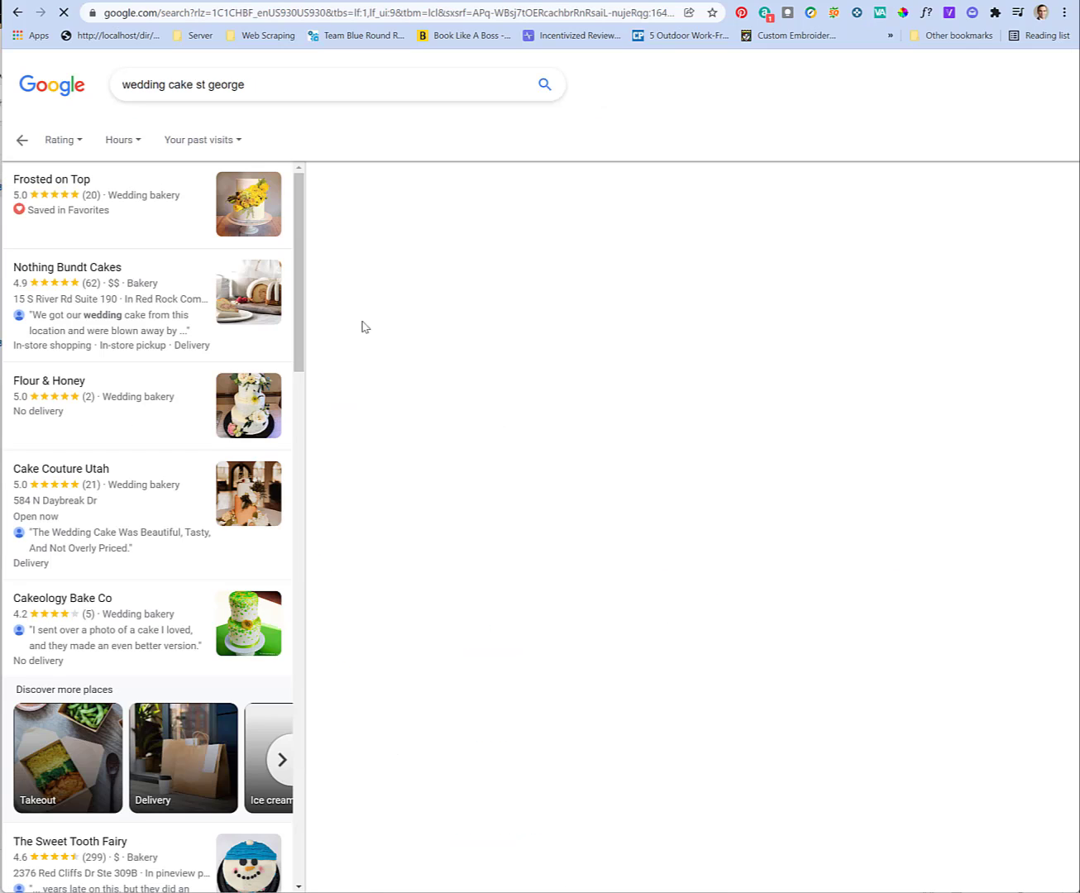
scroll(141, 566, down, 8)
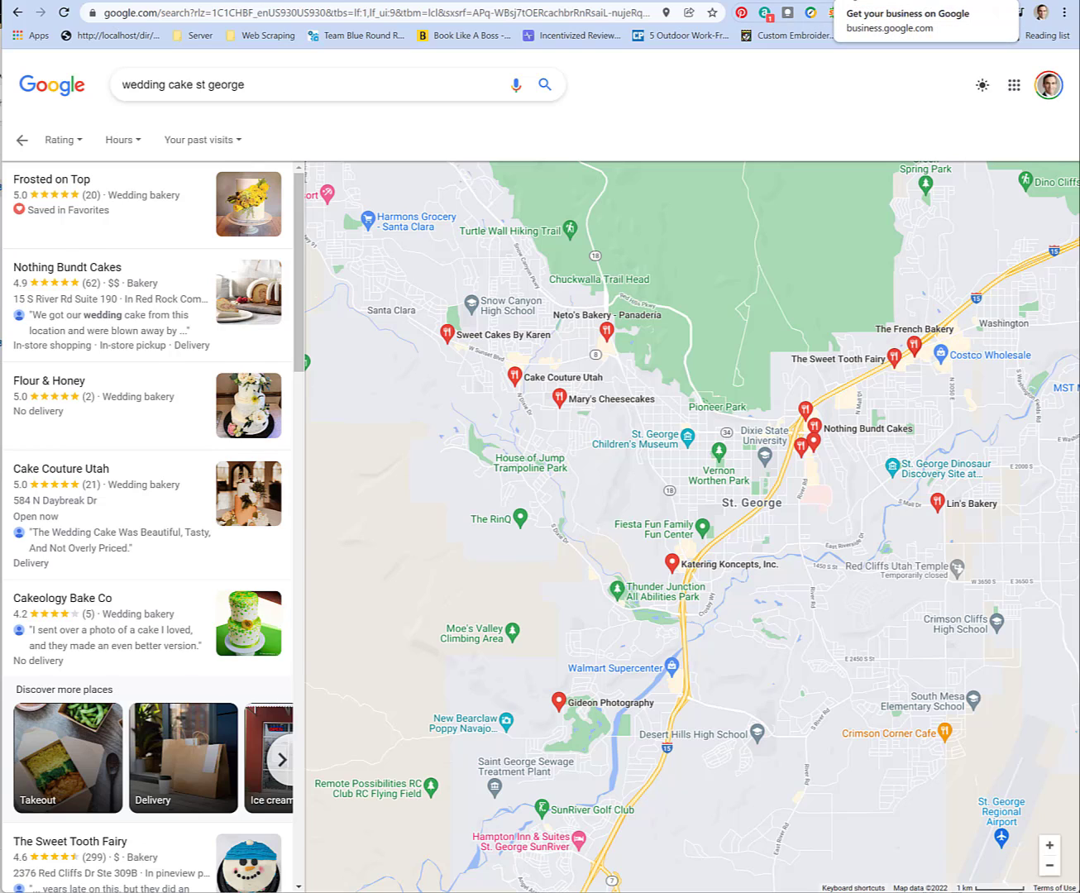
- Sign in to Google Business Profile and start creating a business named Syncnet, Inc
click(878, 1)
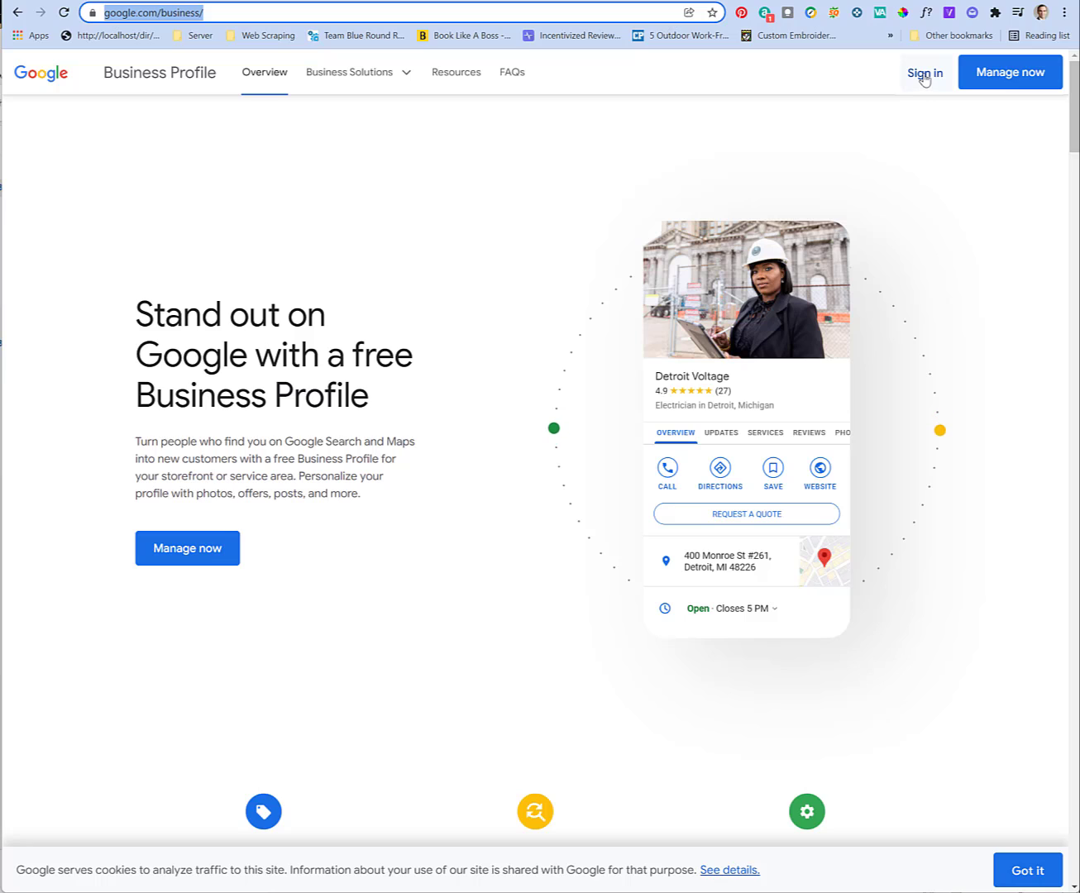
click(927, 80)
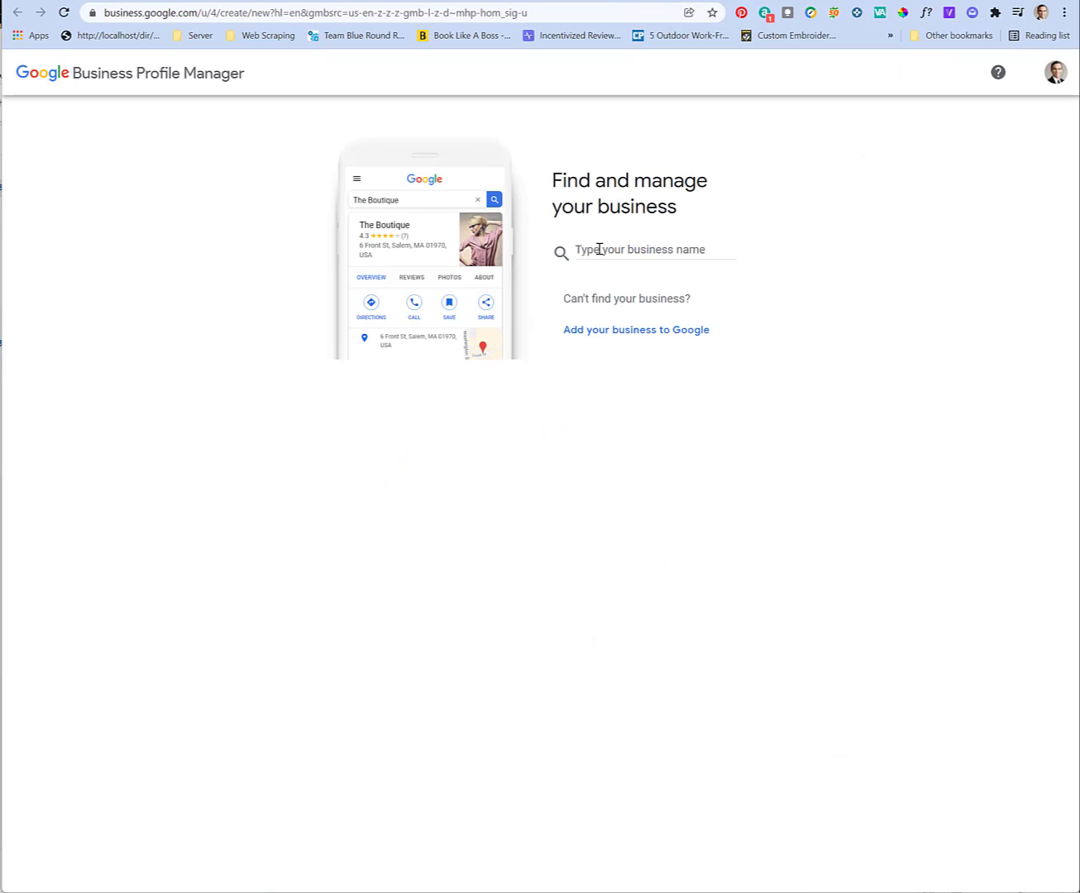
click(654, 253)
text(Syncnet, Inc.)
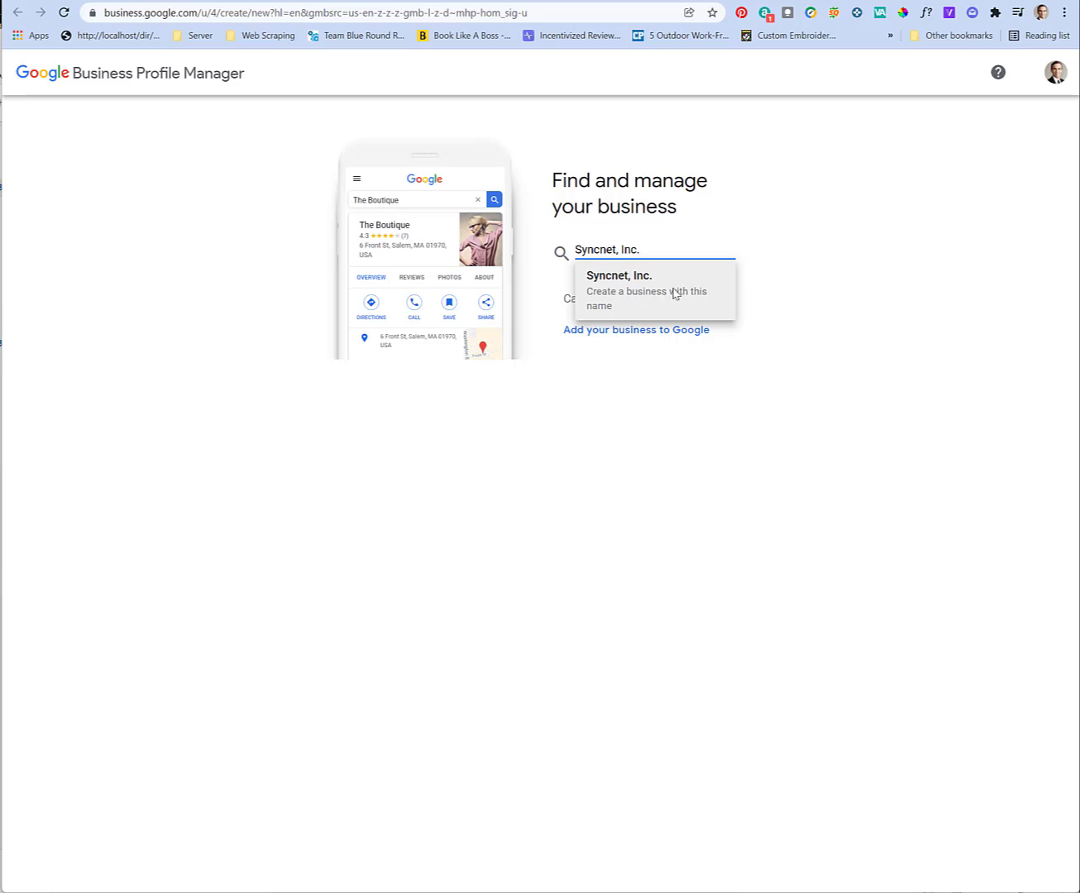
click(611, 294)
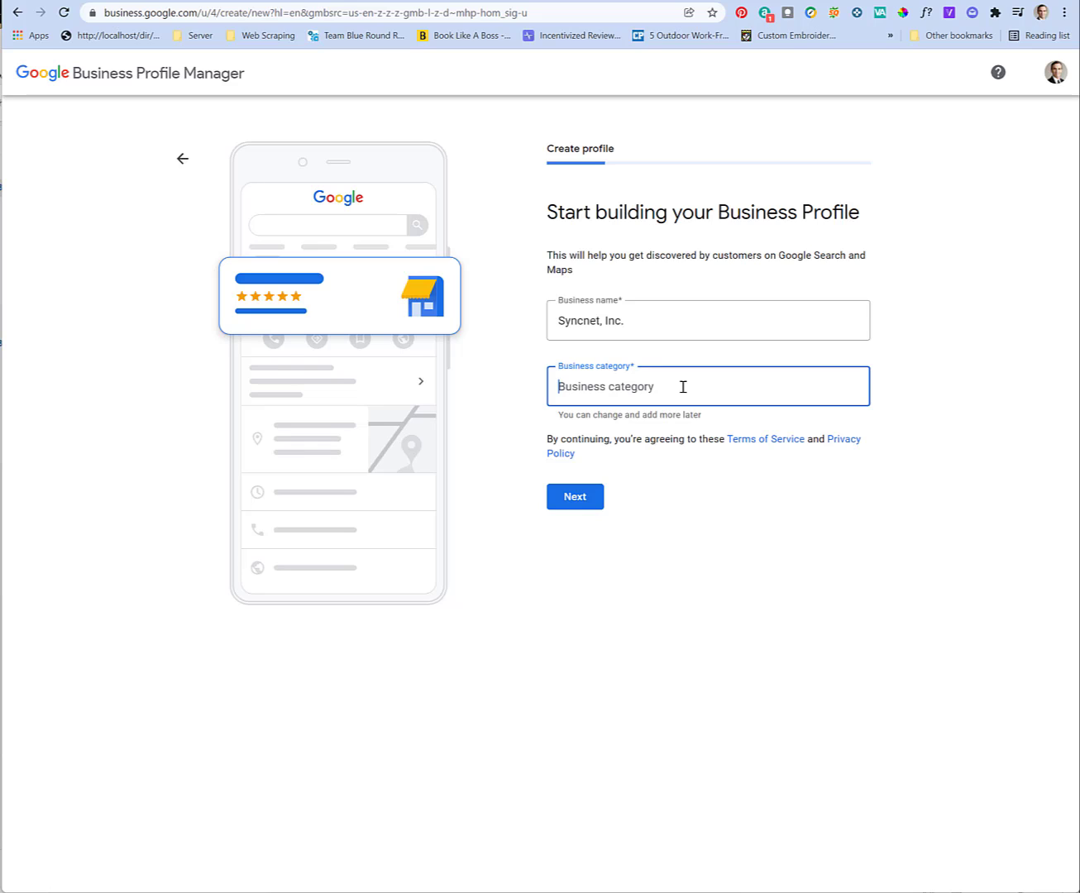
- Set the business category to Marketing agency and continue to the location question
text(Marketing)
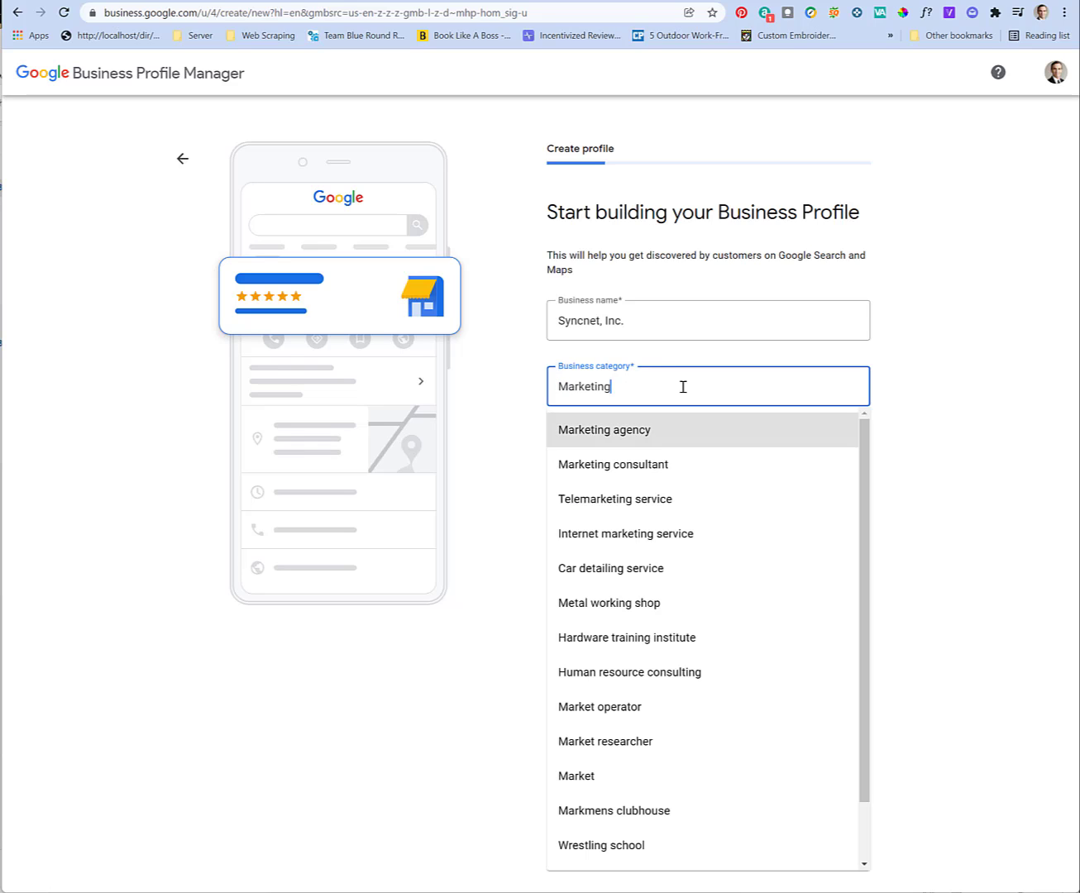
click(560, 388)
text(Digital)
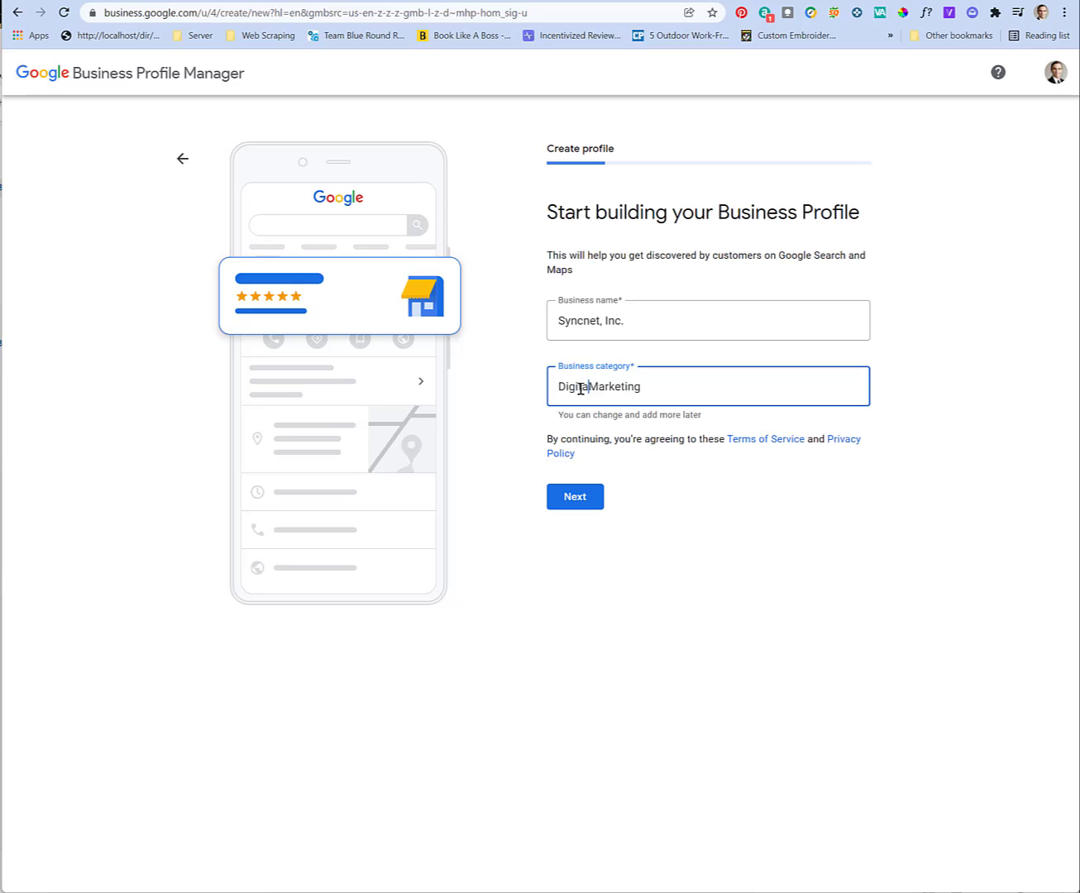
key(End)
text(Agency)
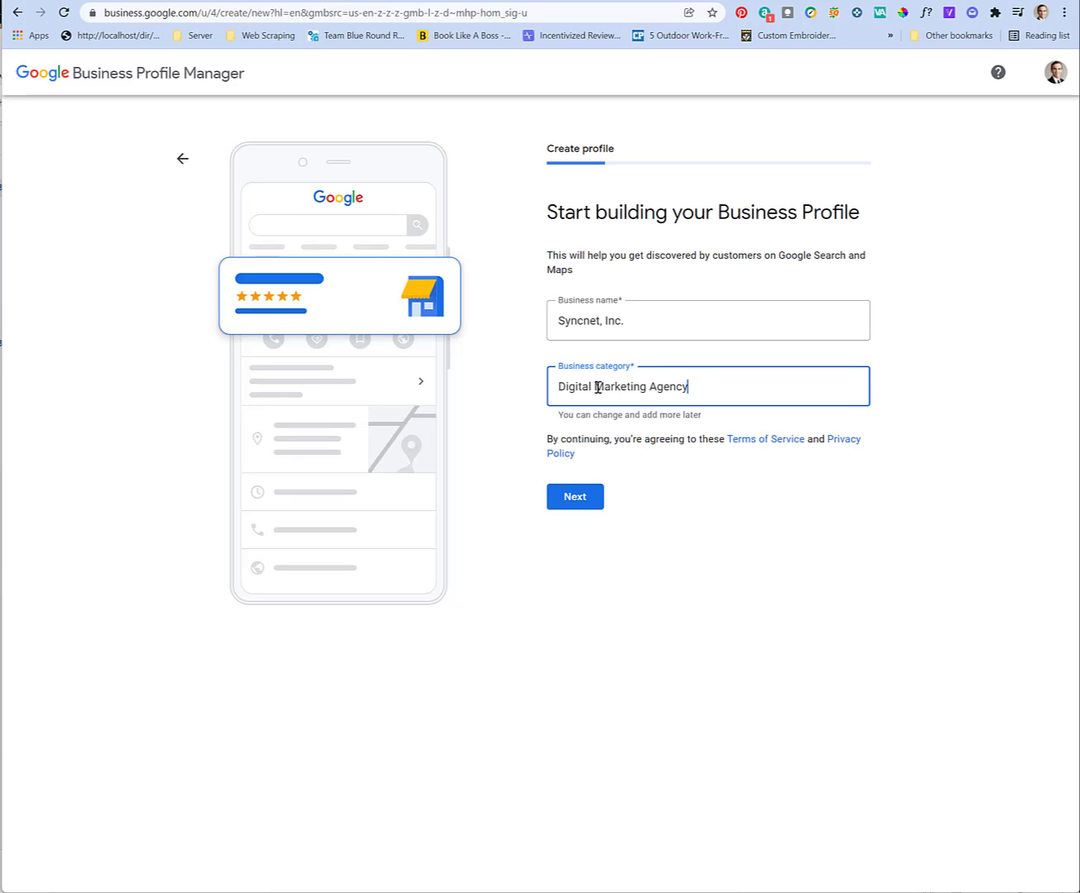
drag(599, 386, 537, 393)
key(BackSpace)
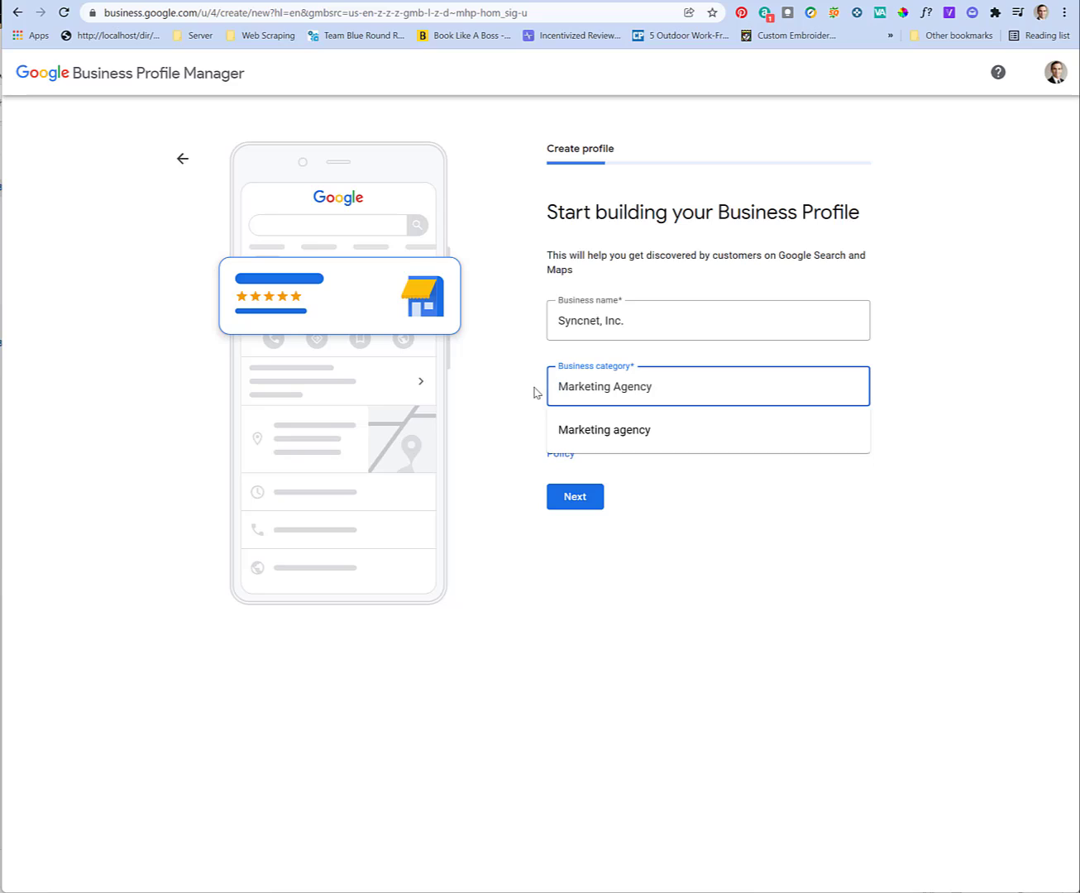
click(579, 432)
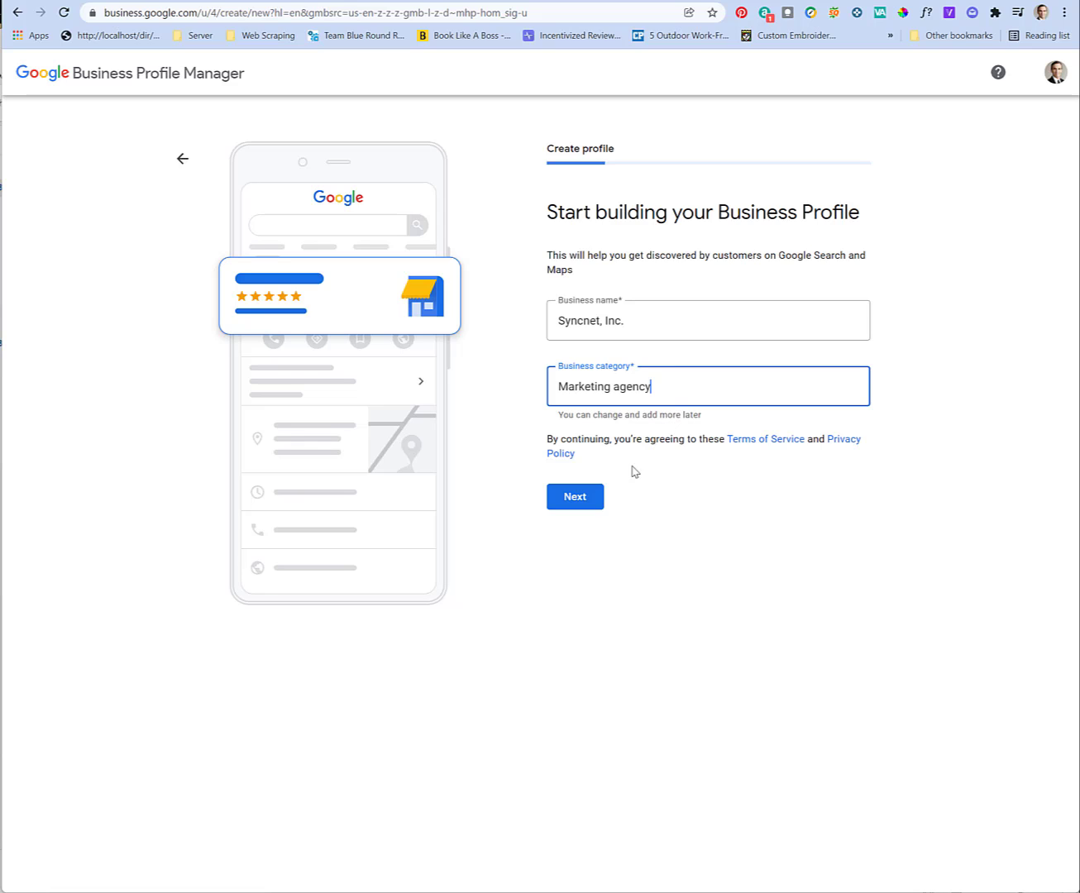
click(567, 500)
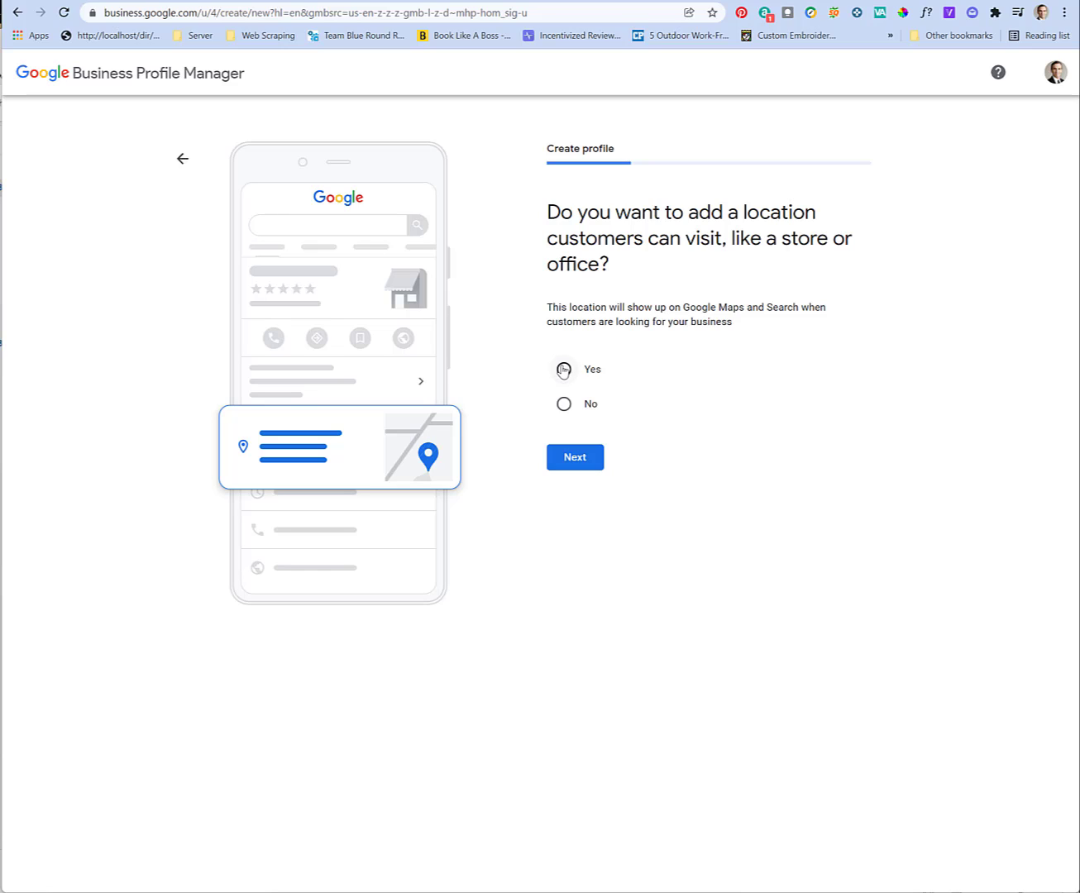
- Choose to add a location customers can visit and submit the business's postal address
click(563, 372)
click(566, 466)
click(575, 459)
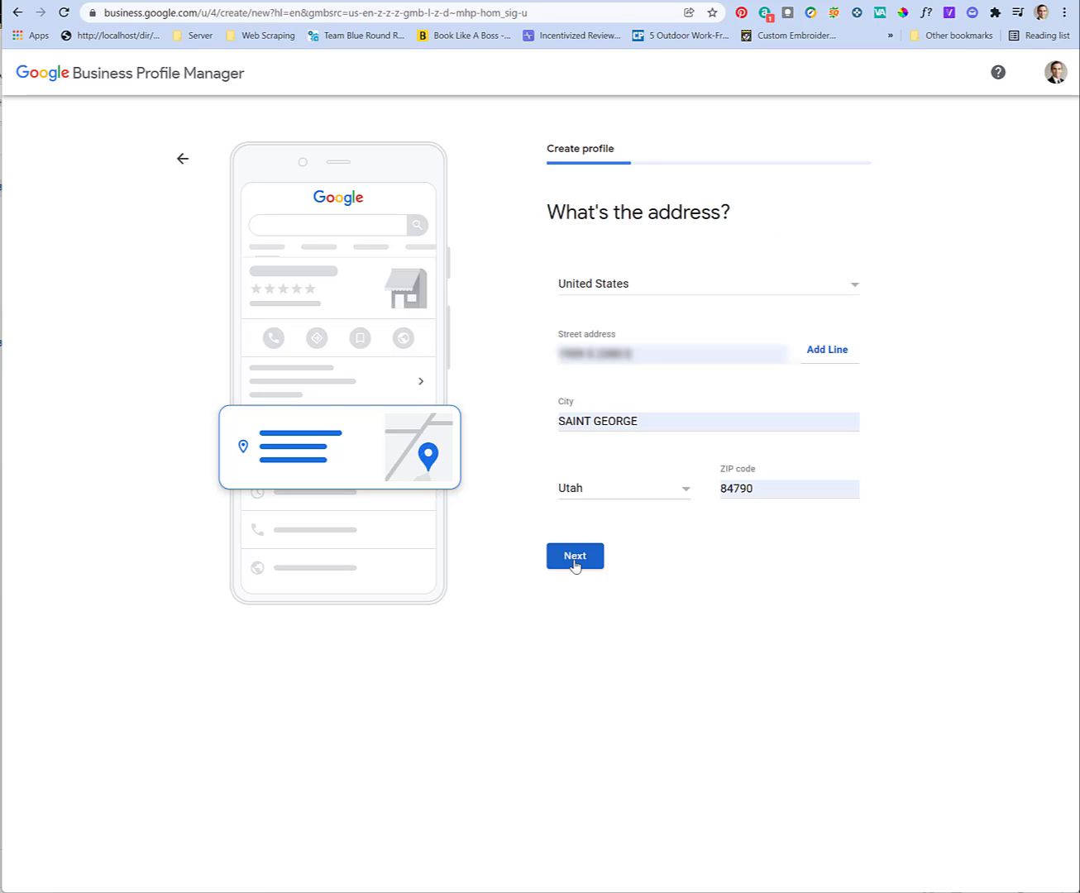
click(575, 557)
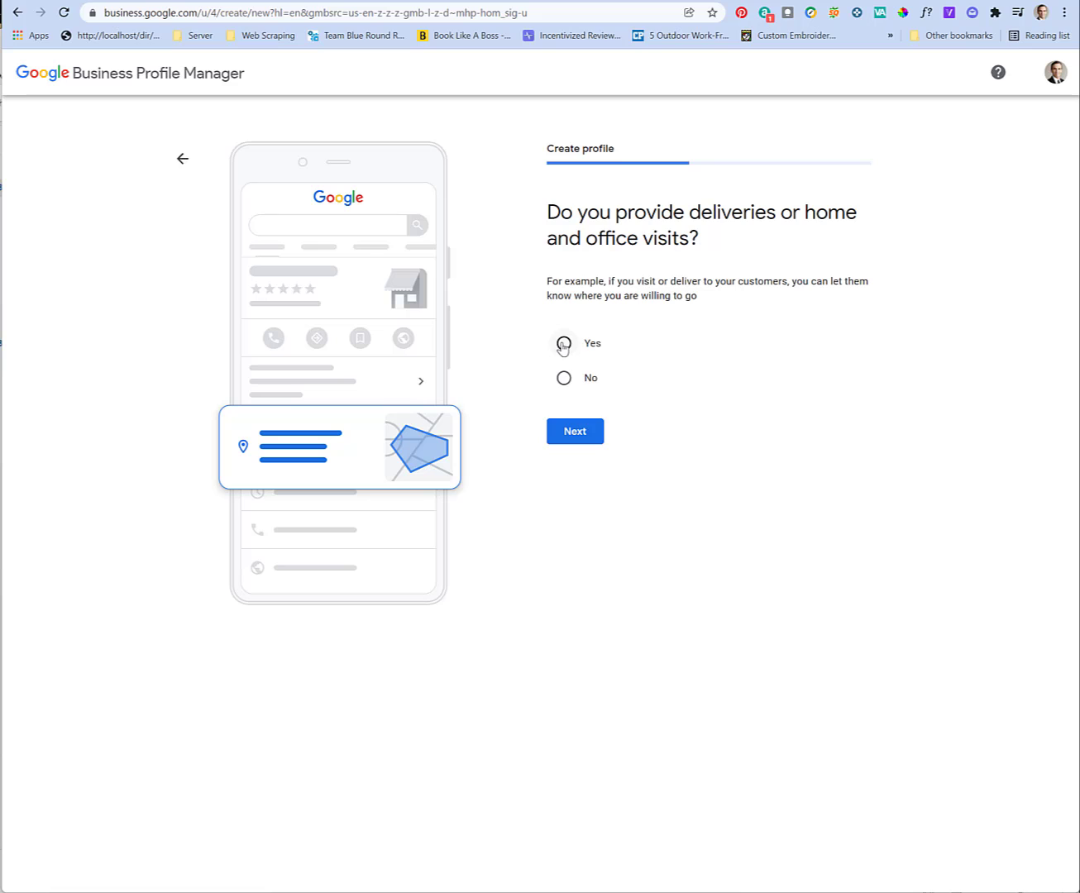
- Answer Yes to providing deliveries or visits and add Utah, Las Vegas and Mesquite, NV as service areas
click(563, 345)
click(578, 437)
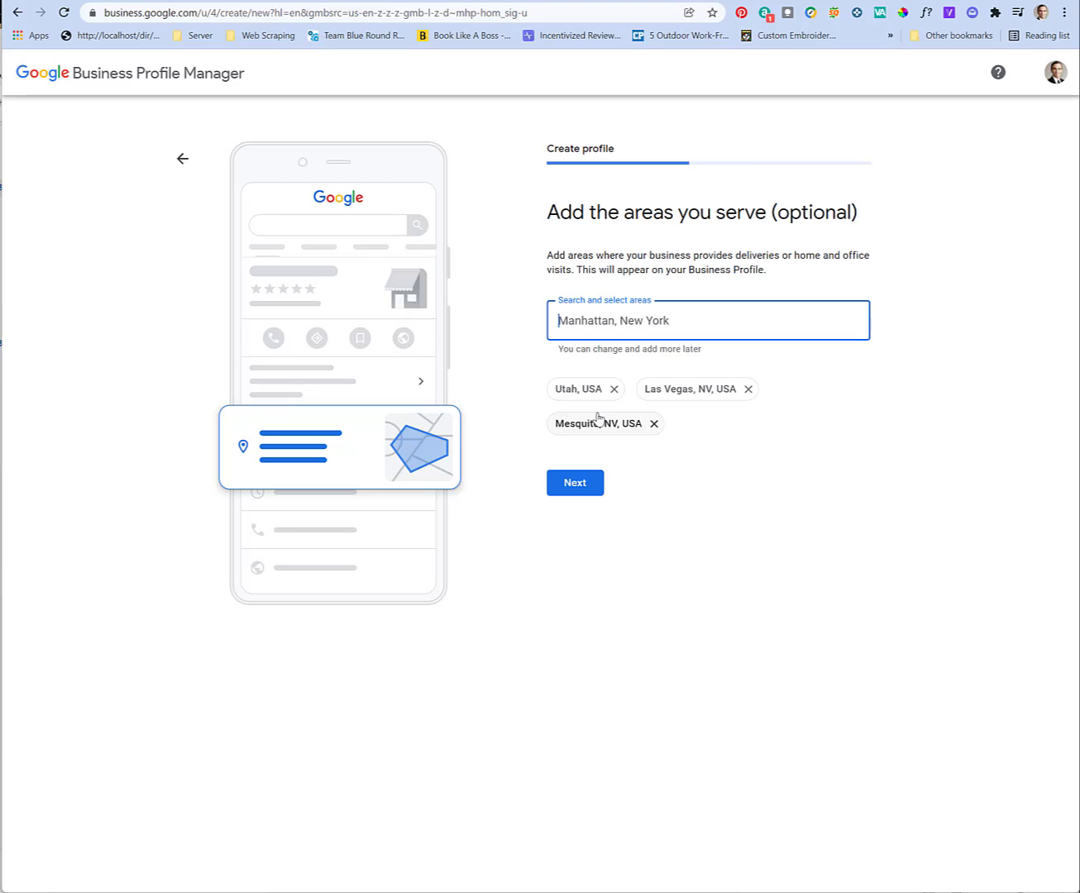
click(576, 494)
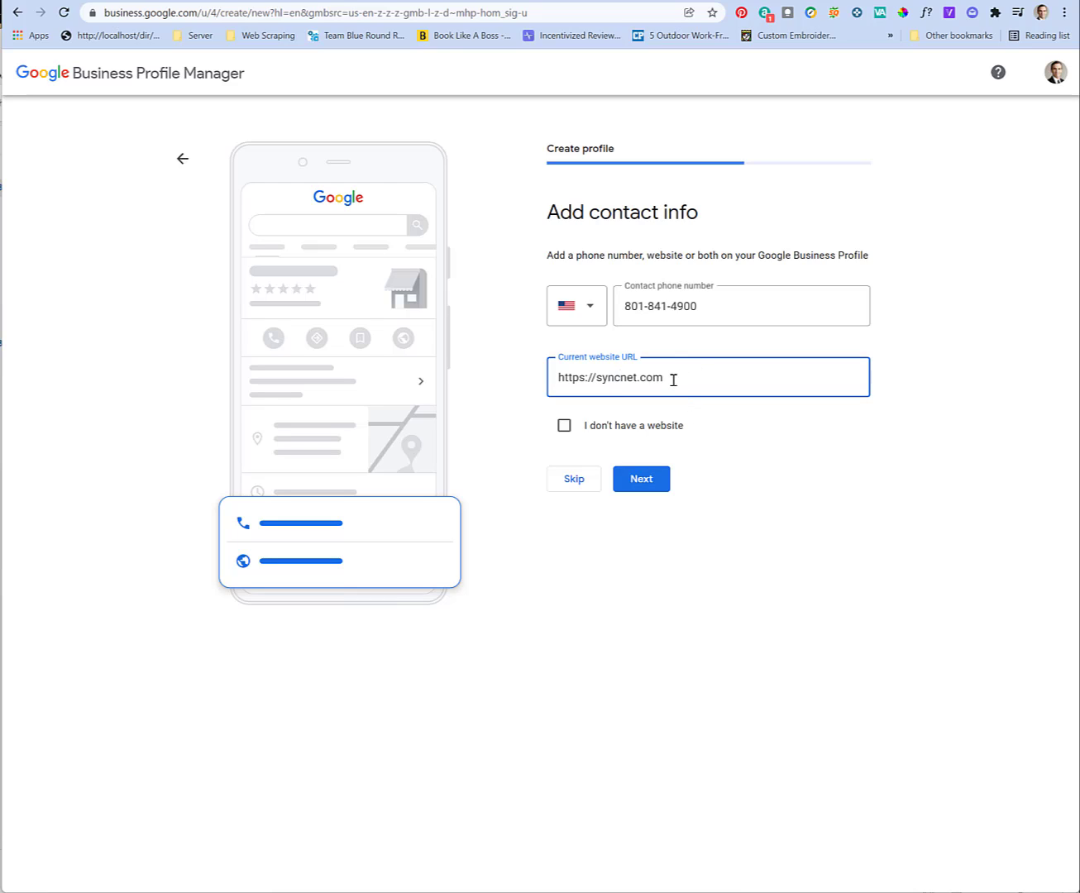
click(641, 481)
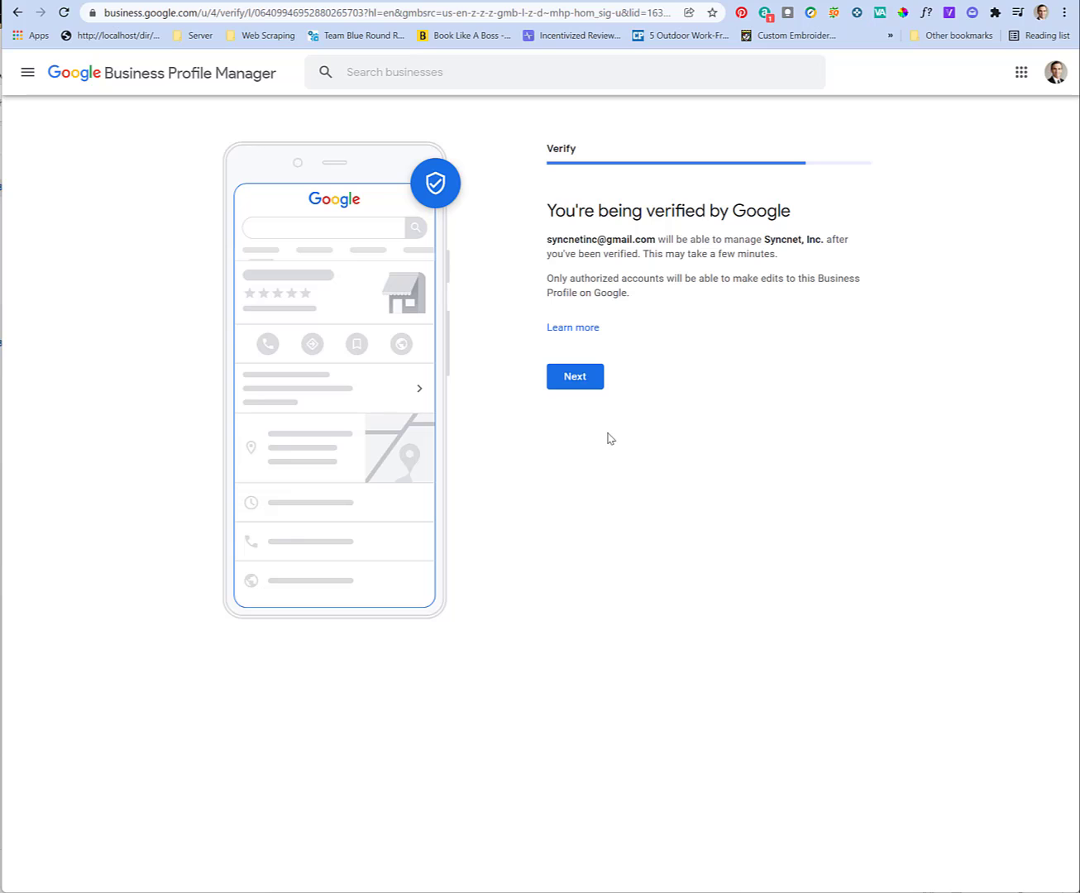
click(575, 379)
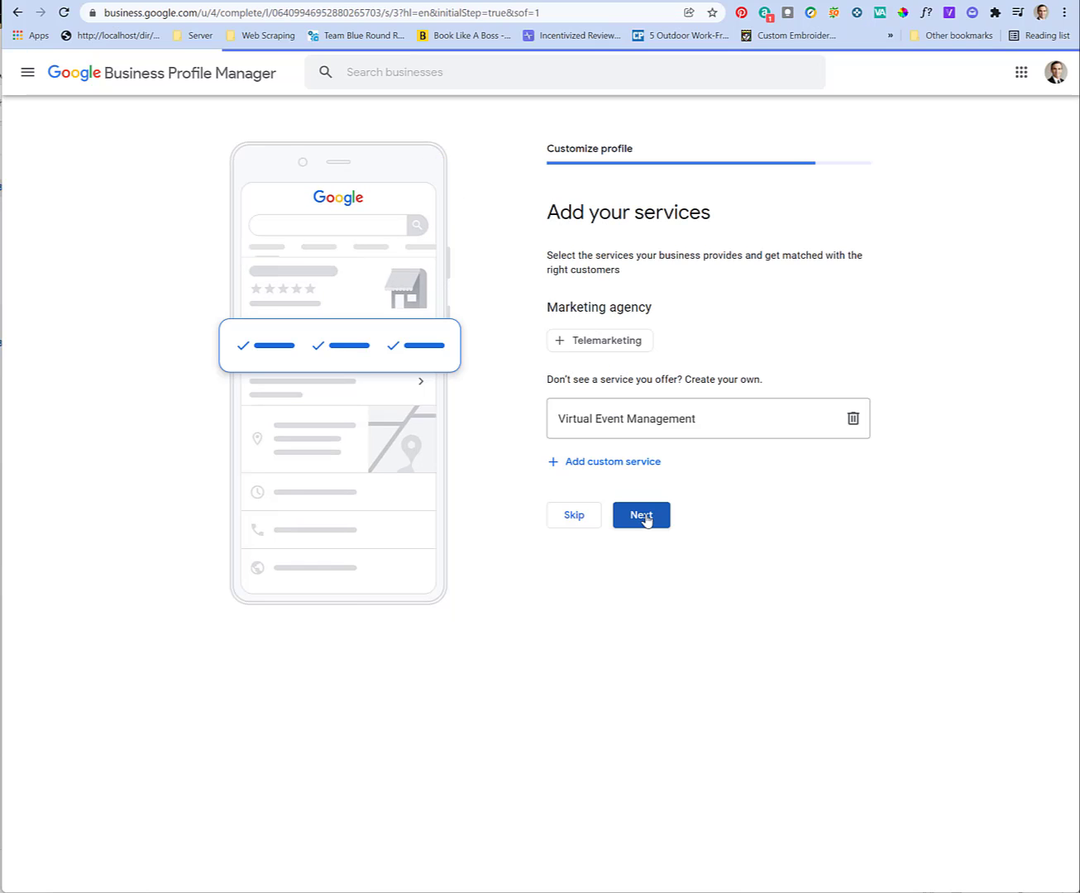
click(644, 515)
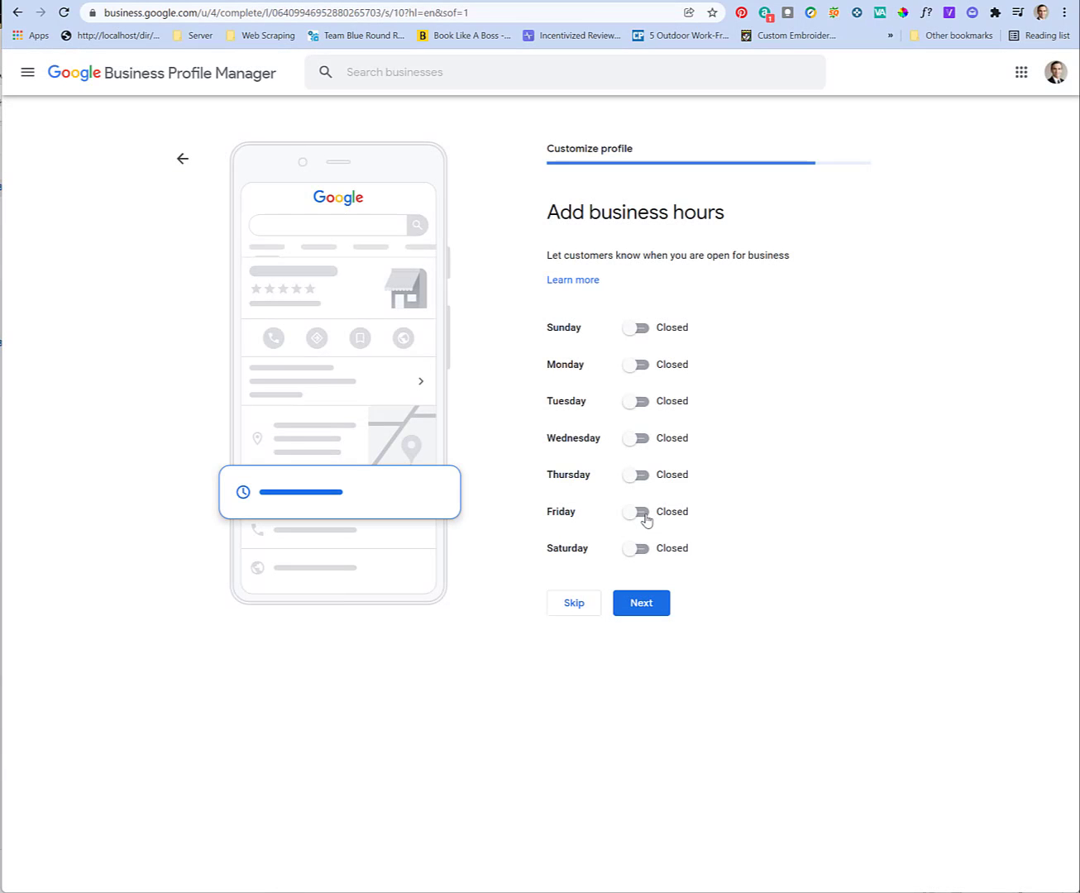
- Mark Monday to Friday open, with hours 9:00 AM–5:00 PM Tuesday to Thursday and 10:00 AM–3:00 PM Friday, and continue
click(639, 365)
click(635, 425)
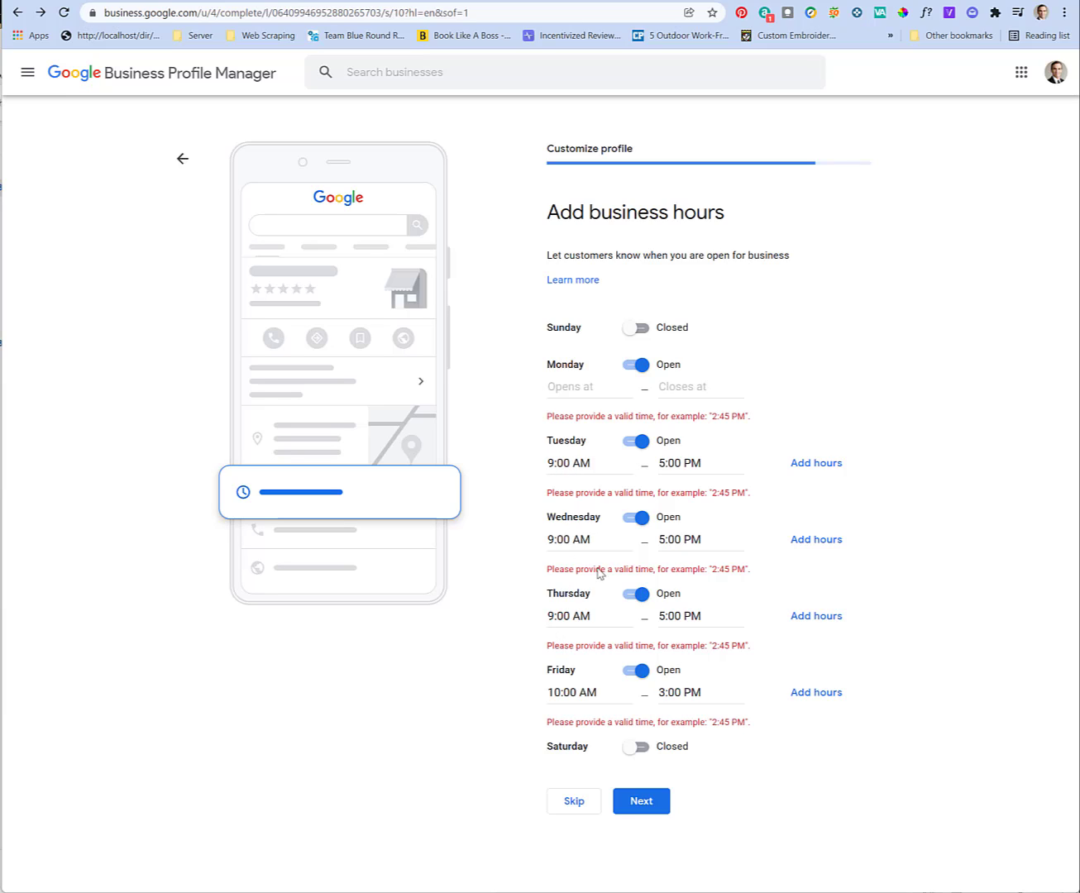
click(646, 807)
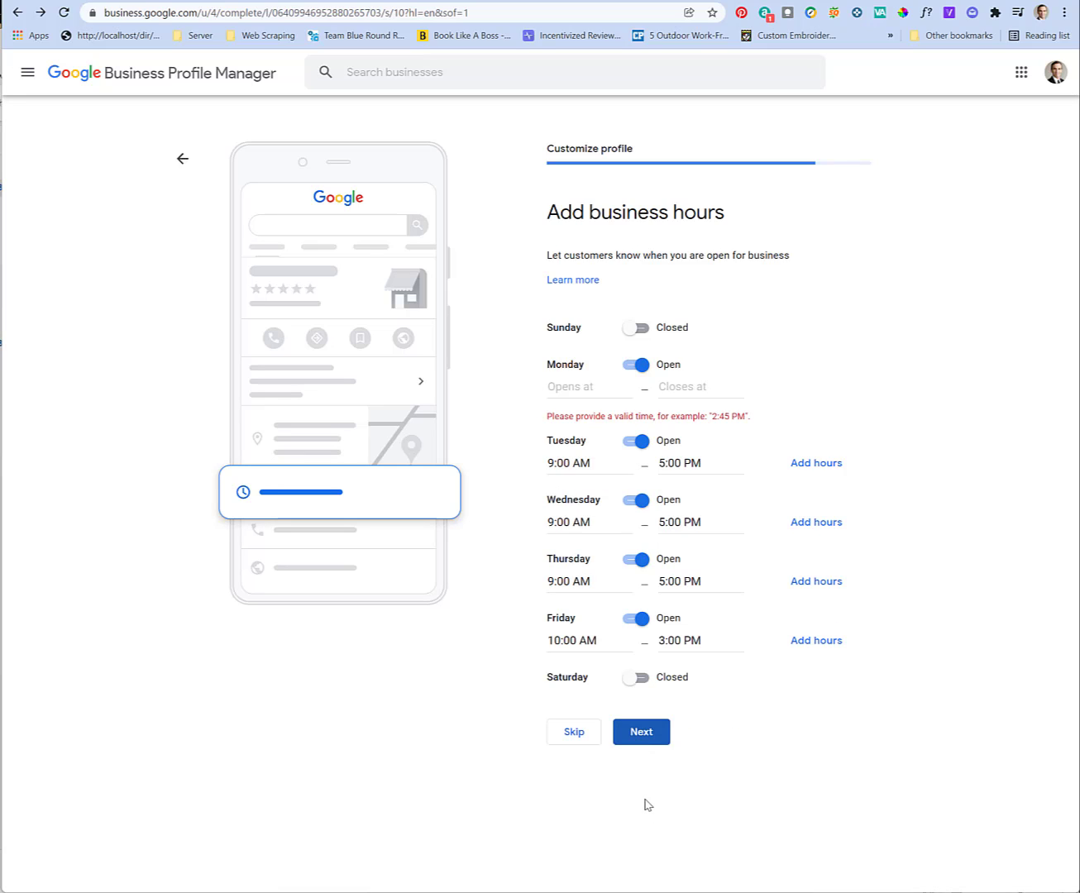
click(642, 731)
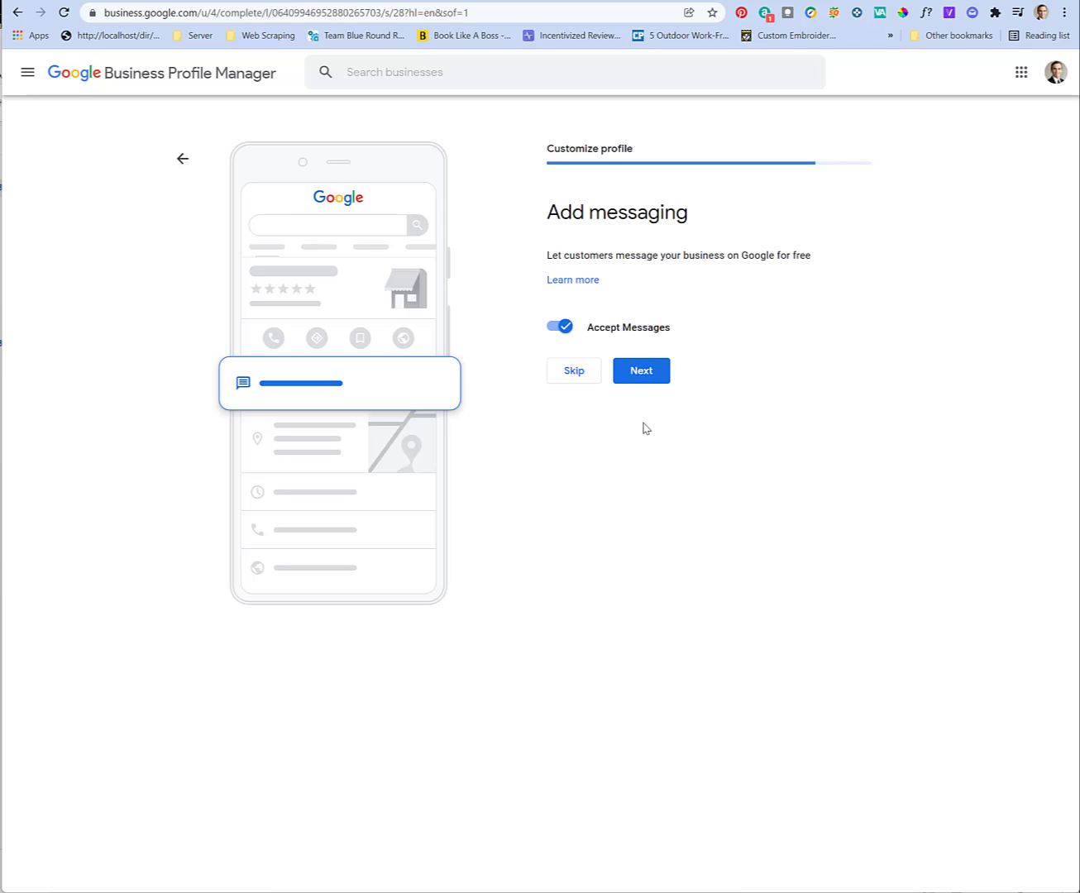
- Keep Accept Messages enabled and turn on call history for the profile
click(643, 372)
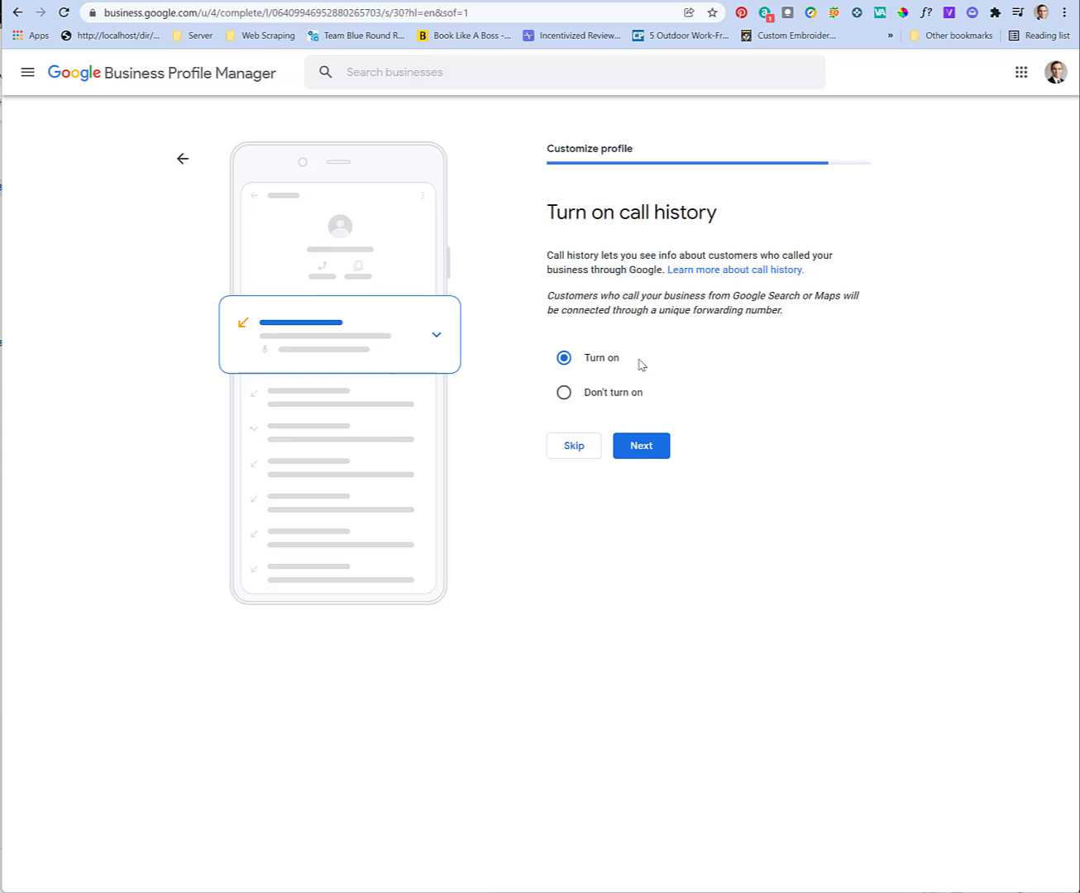
click(646, 449)
- Paste the business description about Syncnet automating business and marketing processes since 1987 and submit it
click(625, 390)
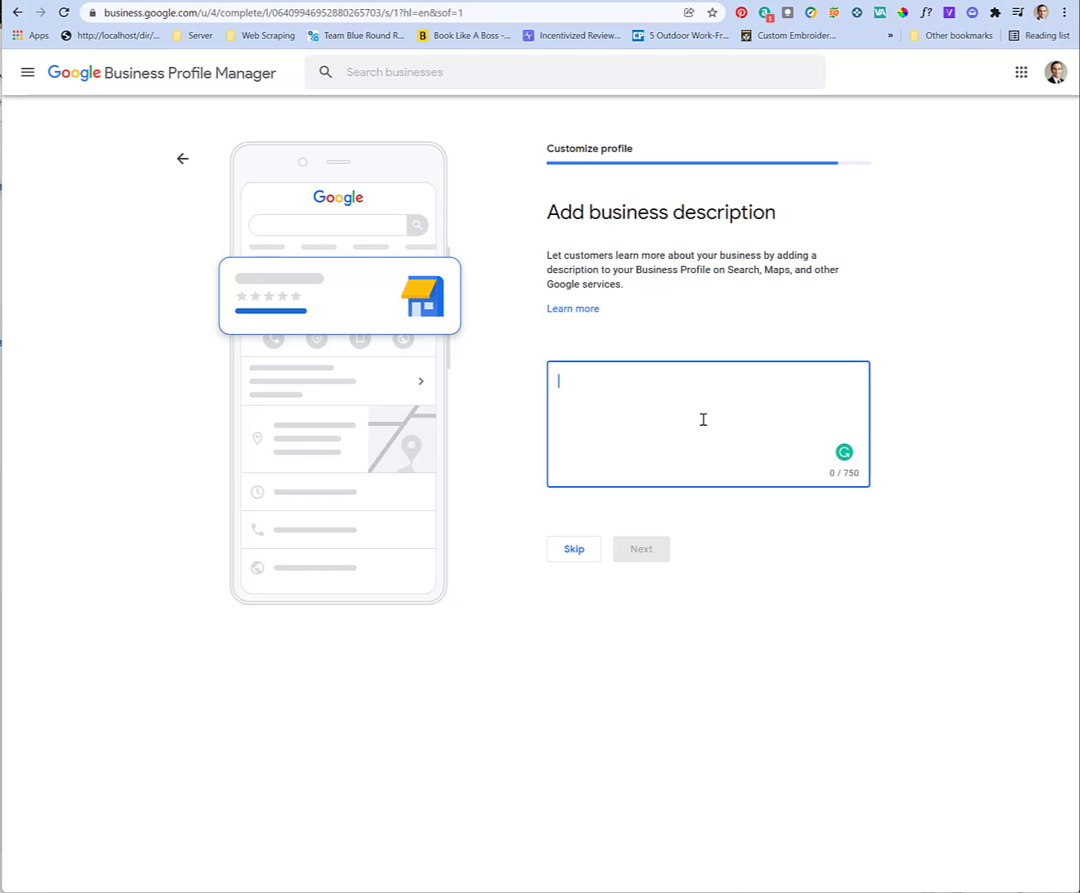
key(ctrl+v)
click(645, 551)
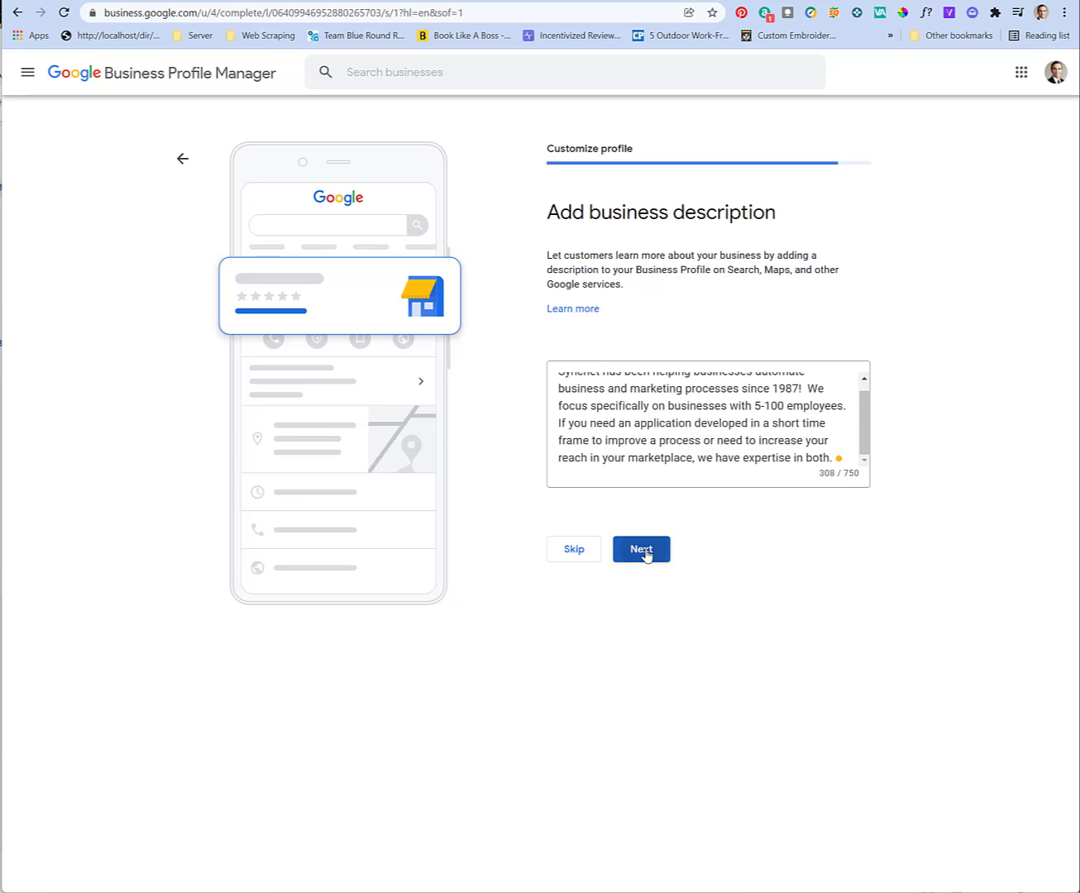
- Upload the SYNCNET logo as a business photo and choose to claim the $500 free advertising credit
click(622, 386)
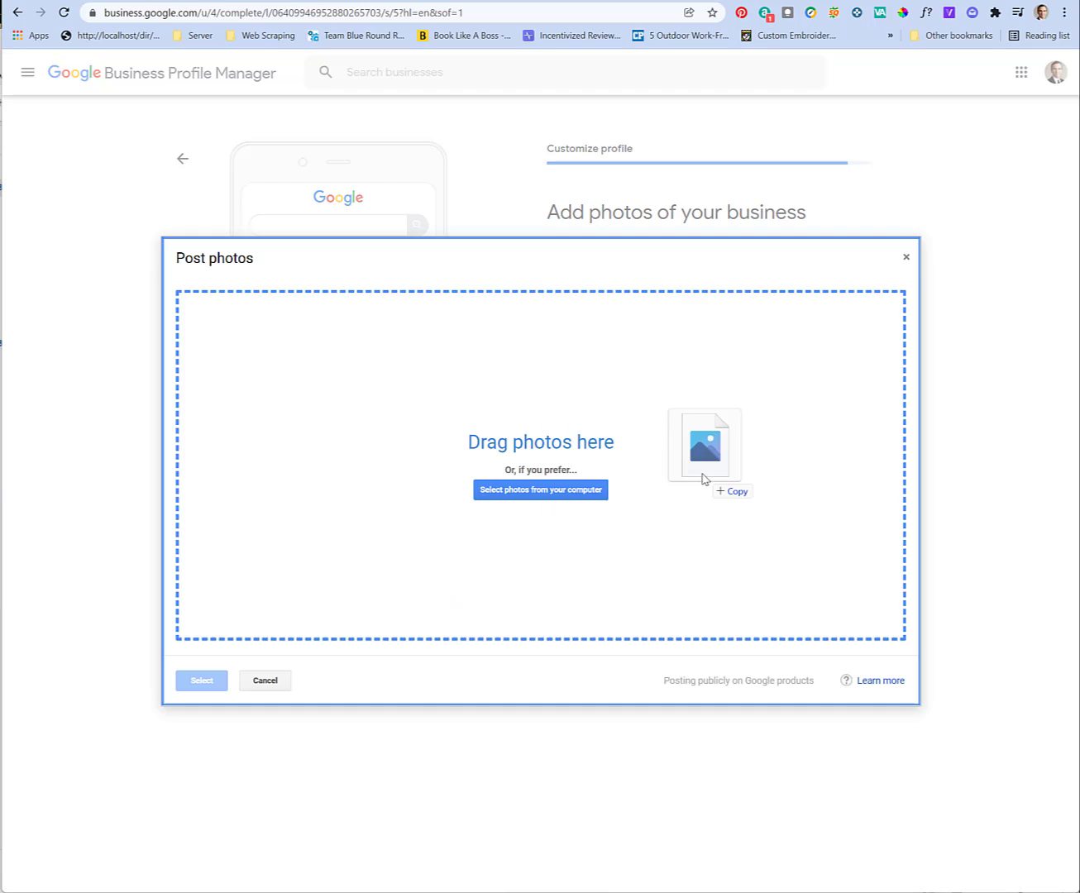
drag(702, 478, 521, 483)
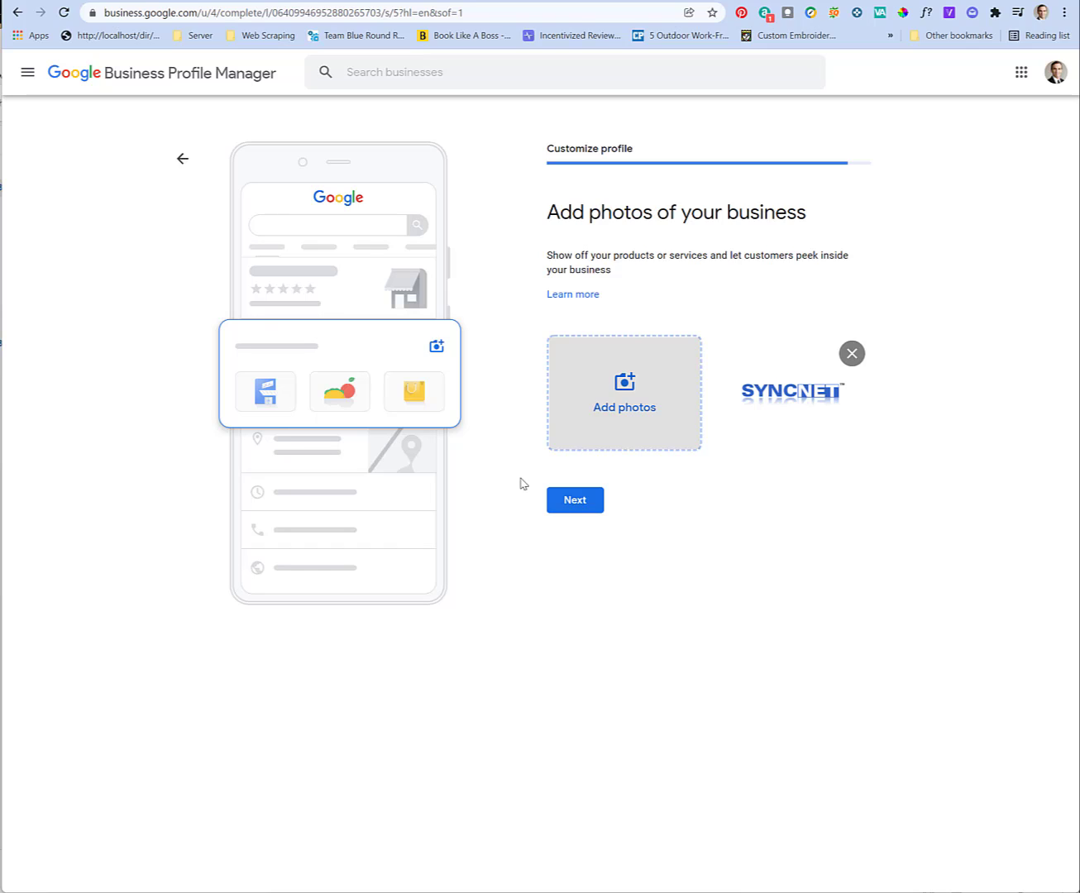
click(577, 507)
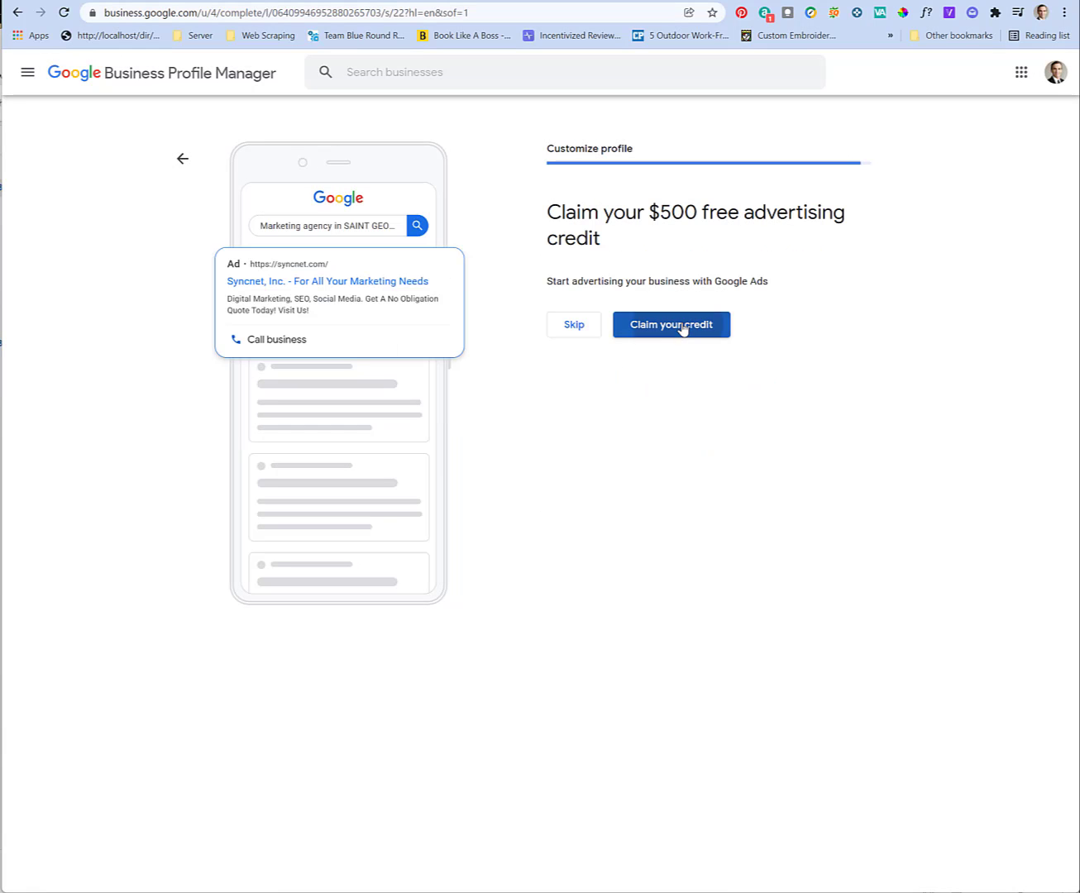
click(684, 329)
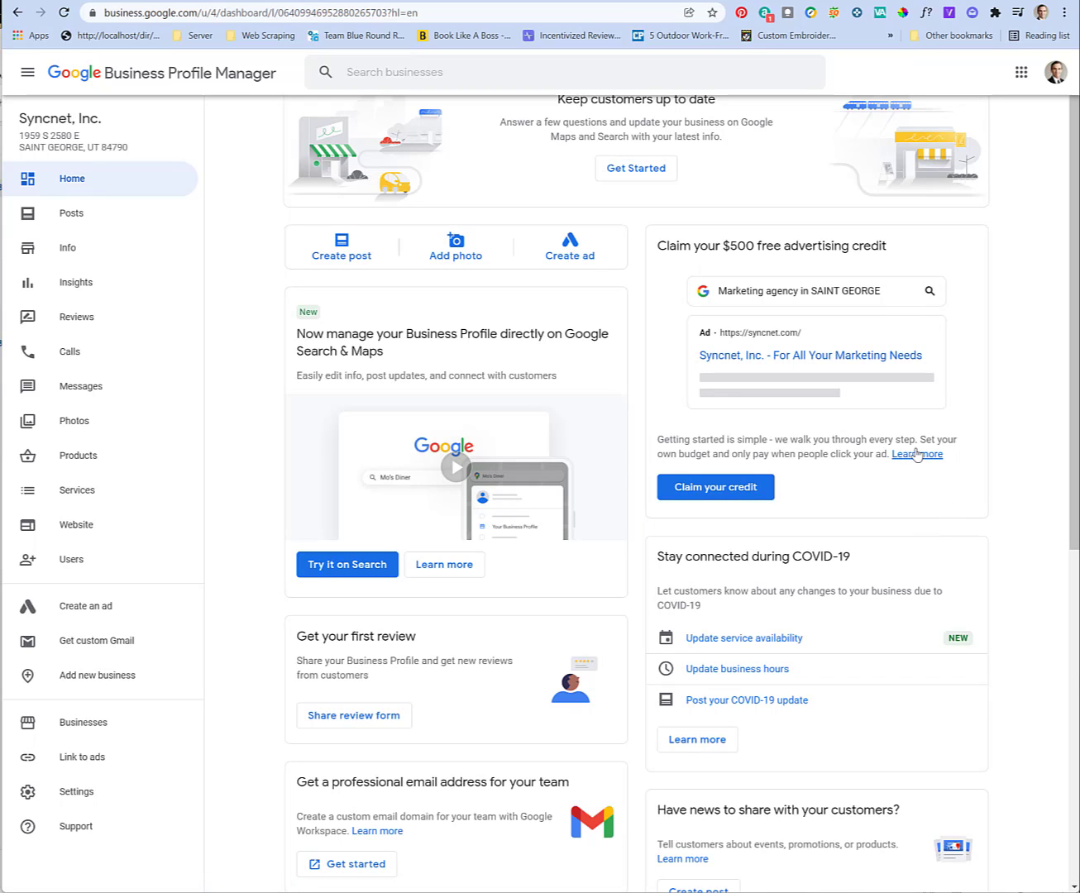
- Review the profile dashboard cards, including the pending publication status, profile completion and customer messaging options
scroll(917, 453, down, 4)
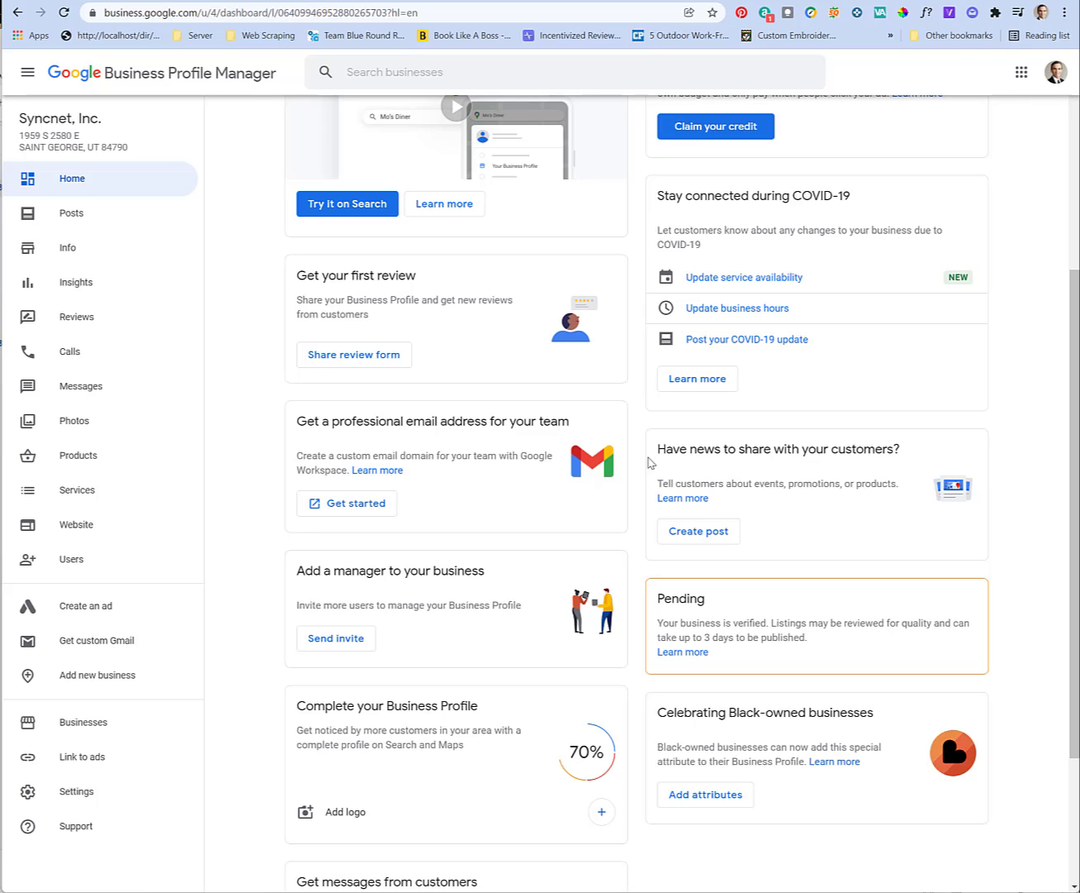
scroll(506, 716, down, 2)
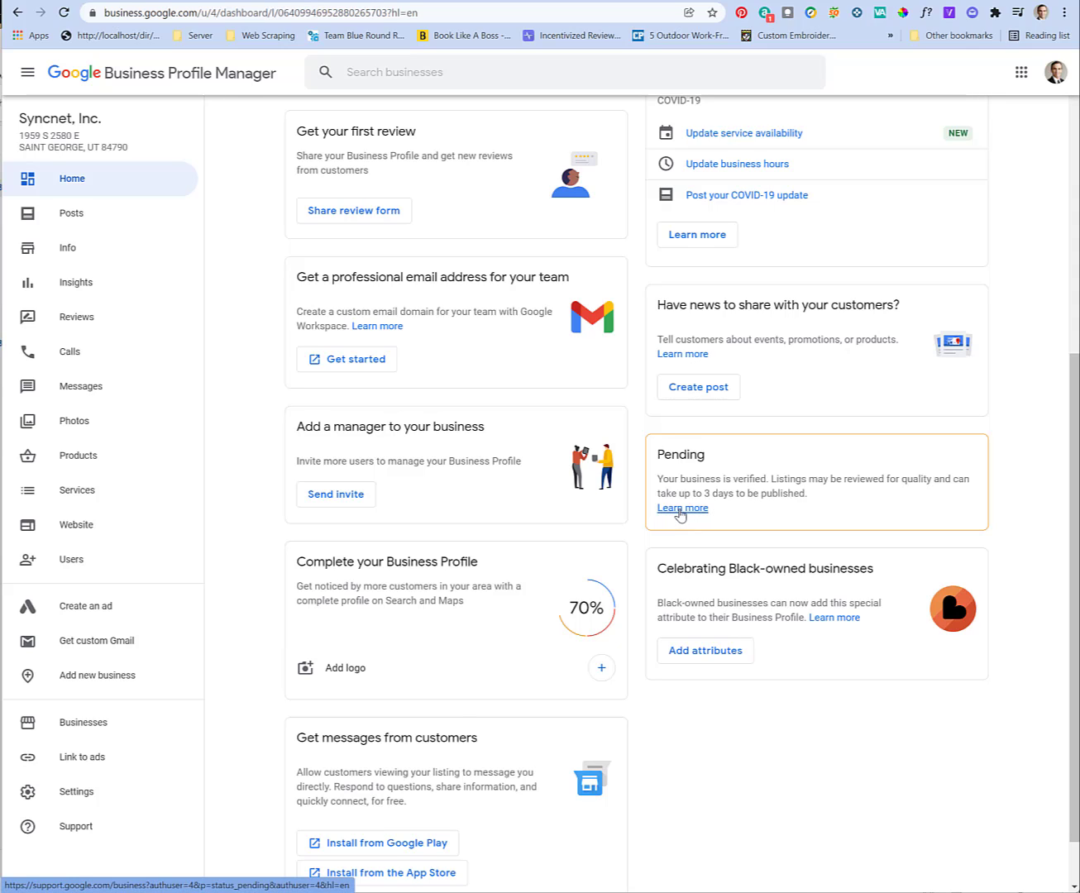
scroll(429, 584, down, 1)
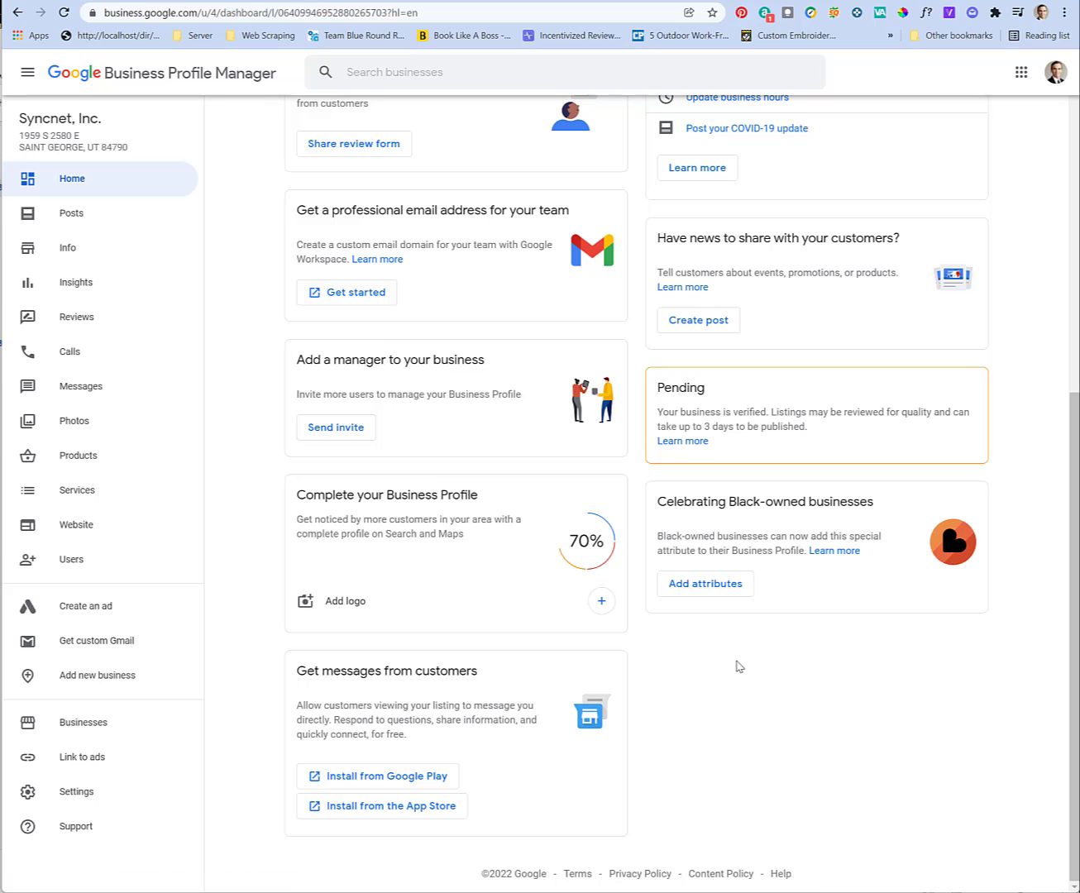
scroll(739, 667, up, 1)
scroll(738, 666, up, 4)
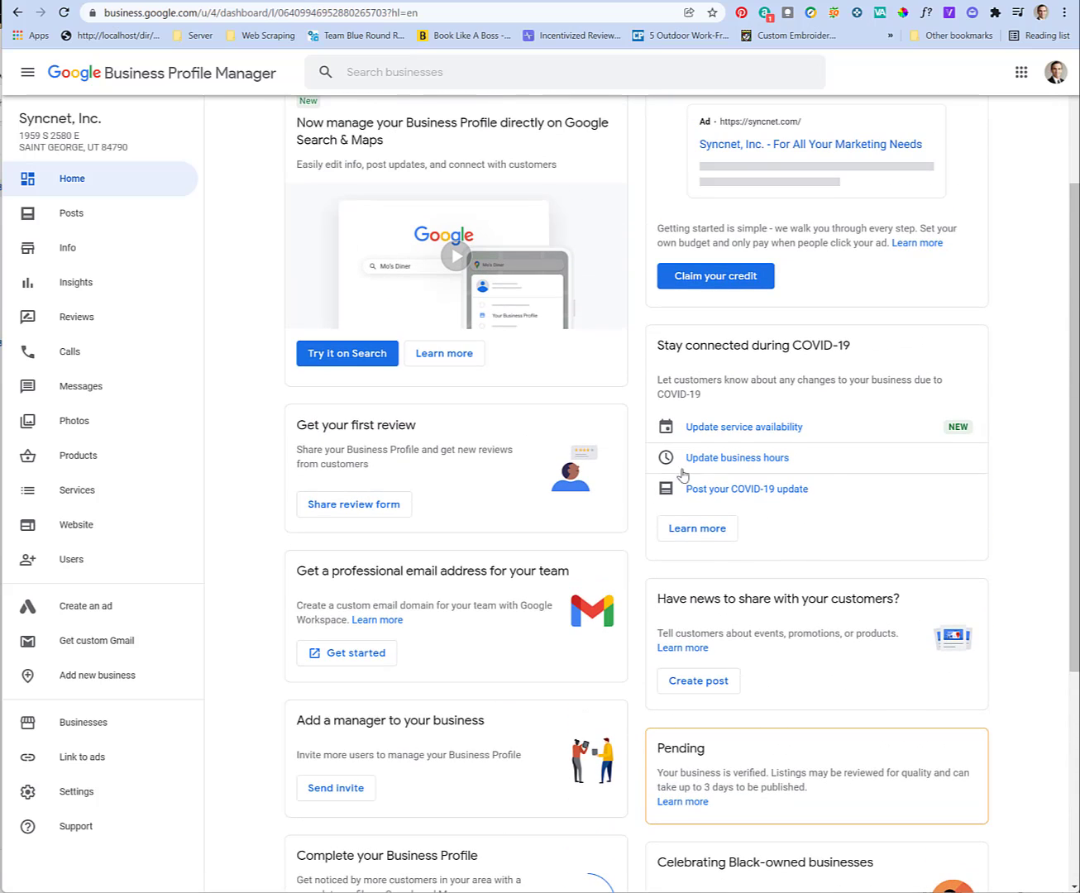